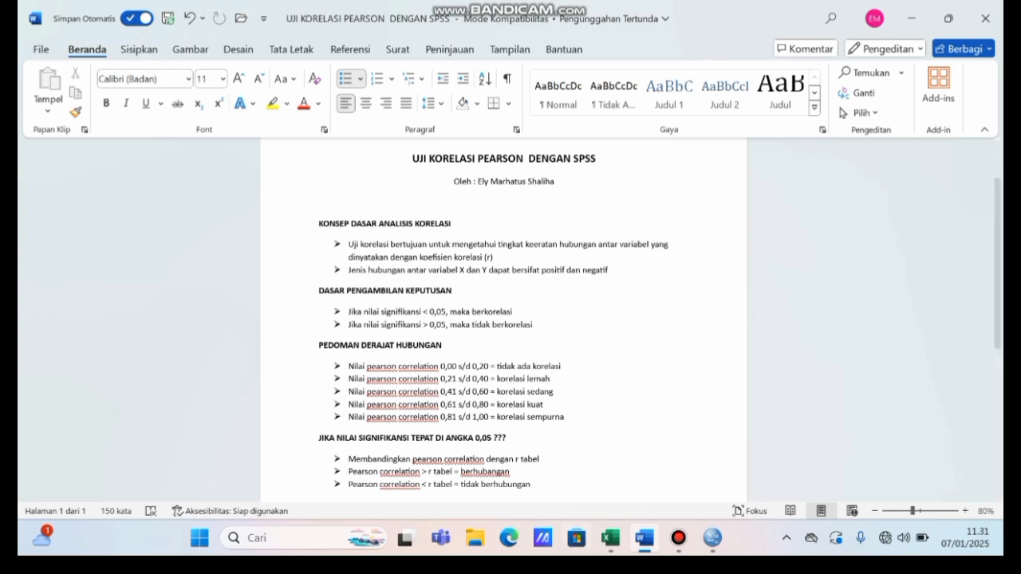
Step: Switch to the DATA SPSS workbook in Excel and review the Pengetahuan, Predikat and Perilaku data
mouse_move(610, 538)
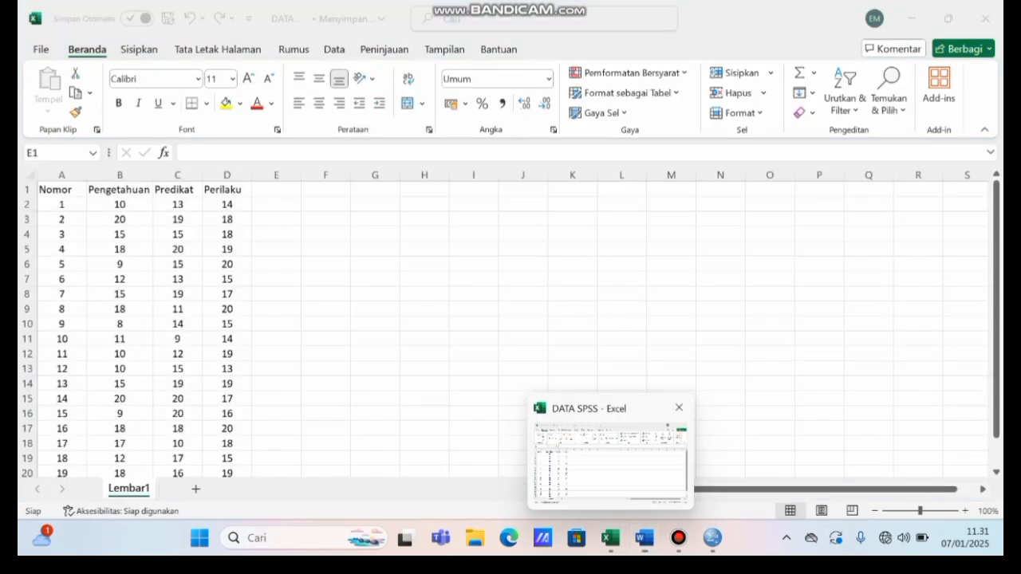
left_click(611, 463)
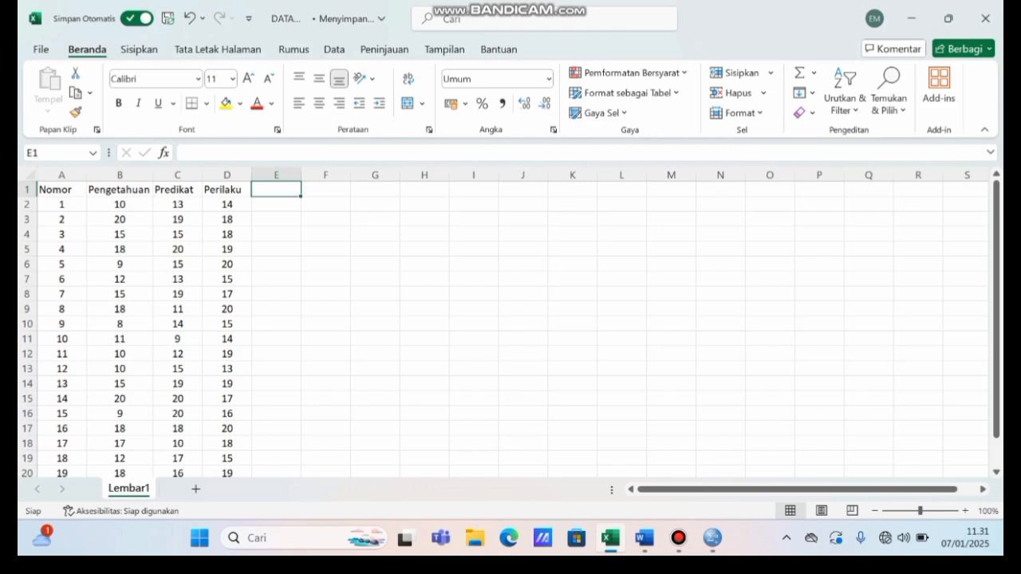
scroll(501, 328, "down", 2)
scroll(502, 328, "up", 2)
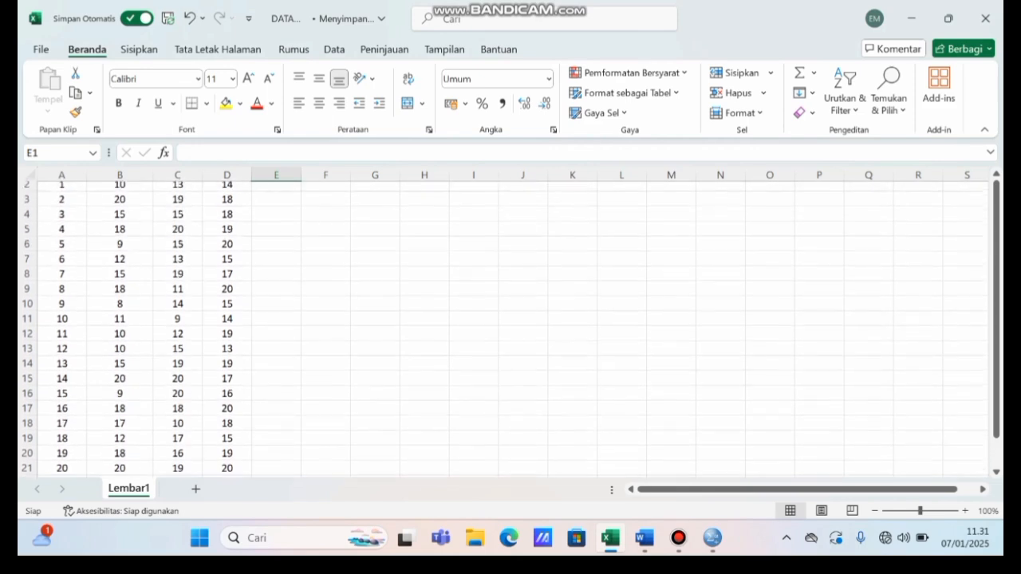
scroll(502, 328, "down", 1)
scroll(502, 329, "up", 2)
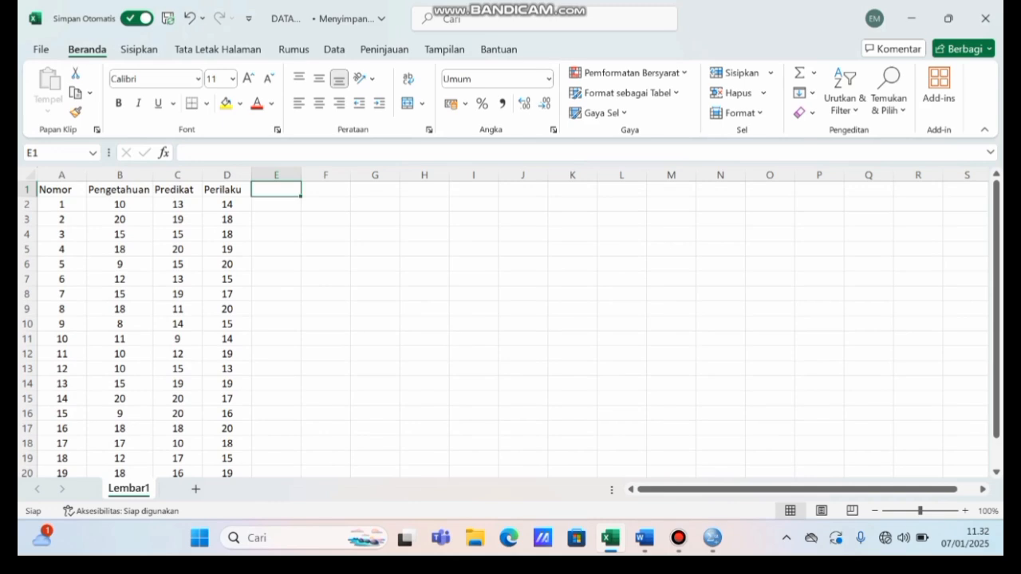
Step: Switch to the SPSS Data Editor and define three variables named x, y and z in the variable view
mouse_move(711, 537)
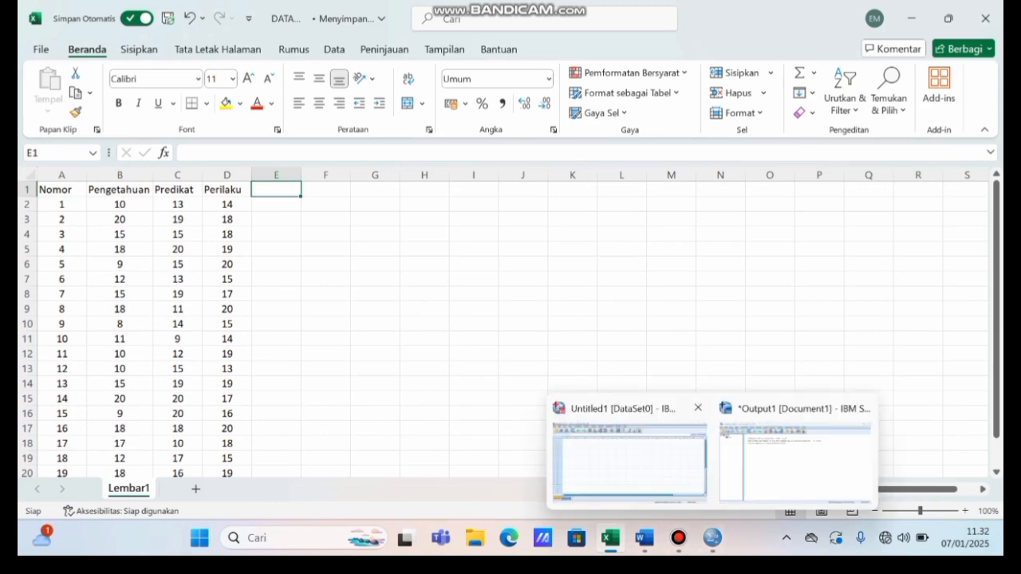
left_click(629, 459)
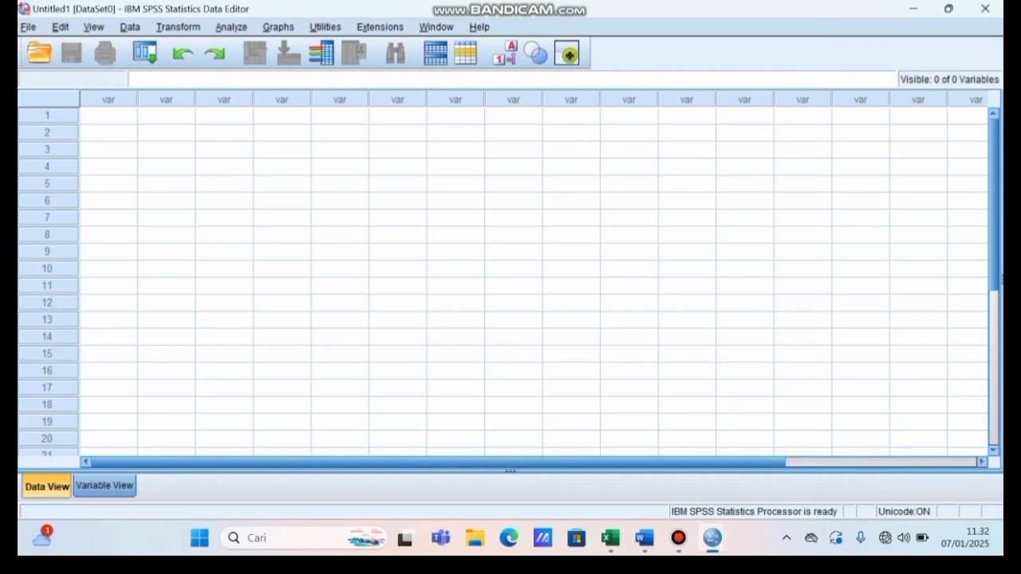
left_click(104, 485)
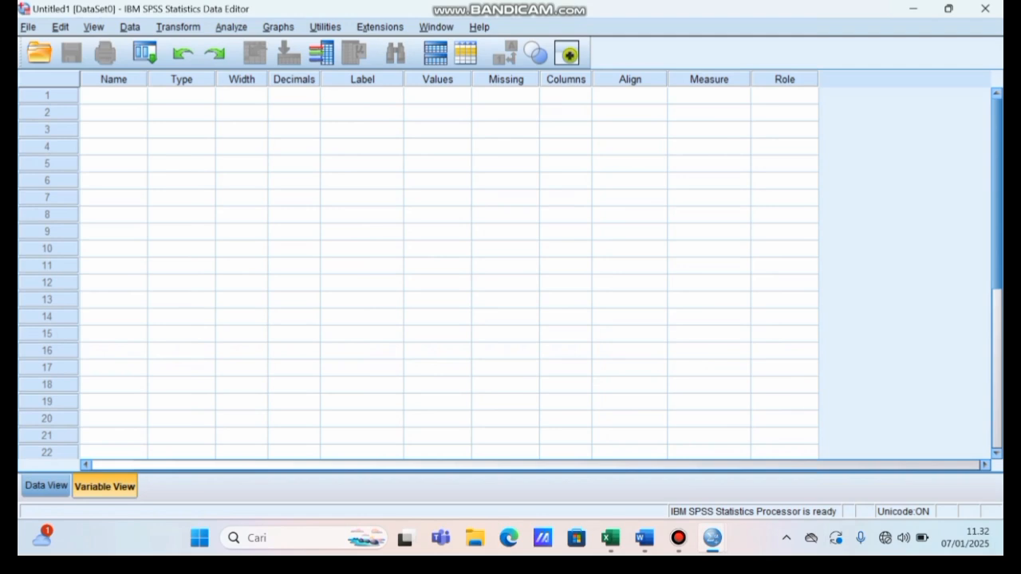
left_click(114, 96)
type("x")
key("Return")
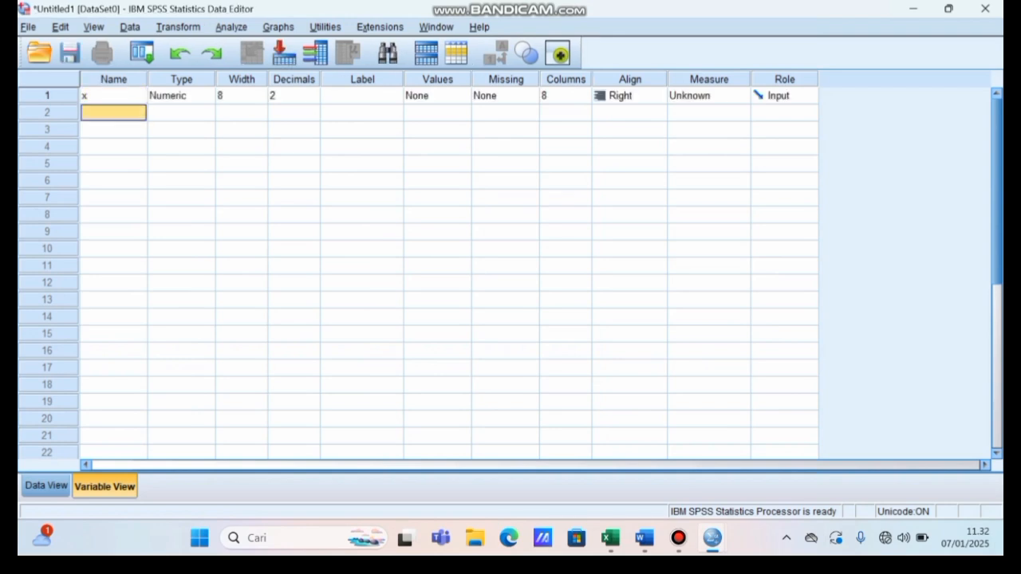
type("y")
key("Return")
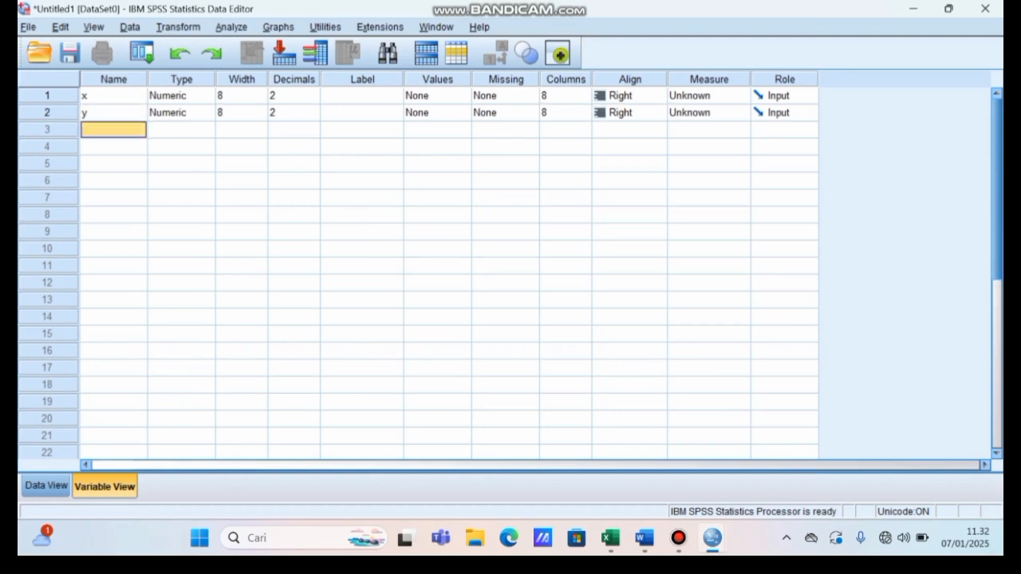
type("z")
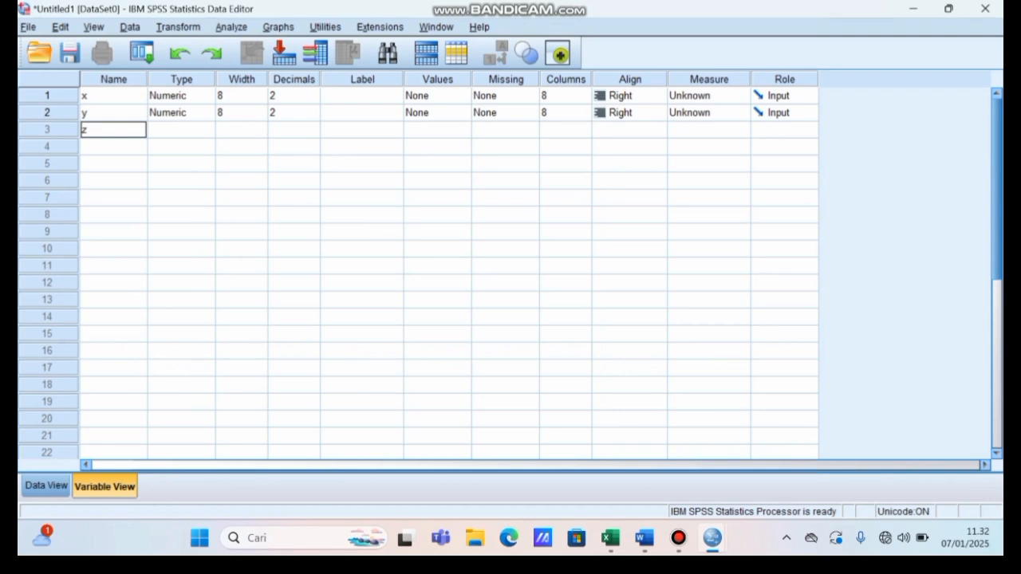
Step: Label variable x as pengetahuan, y as predikat and z as perilaku
left_click(362, 96)
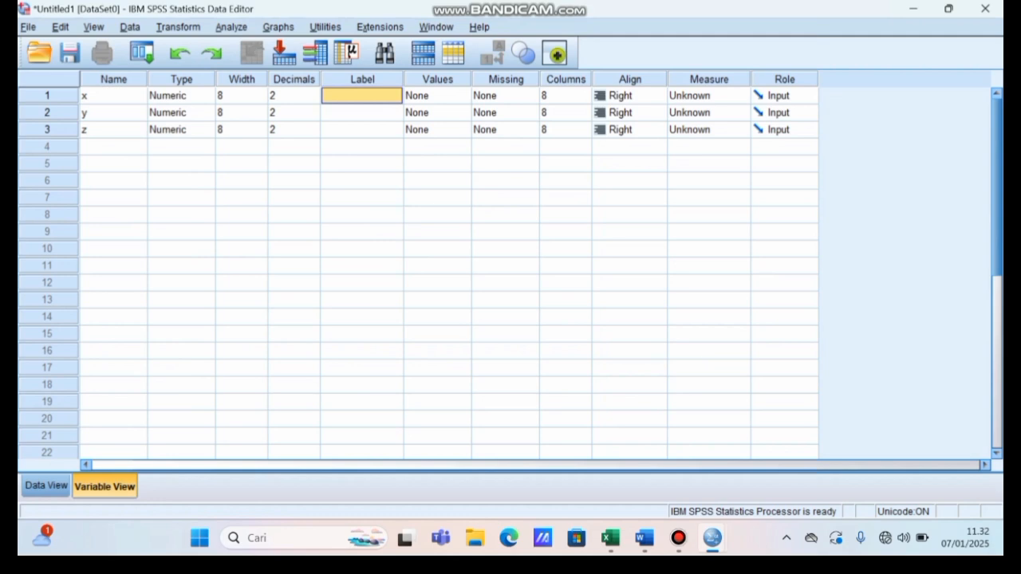
type("peng")
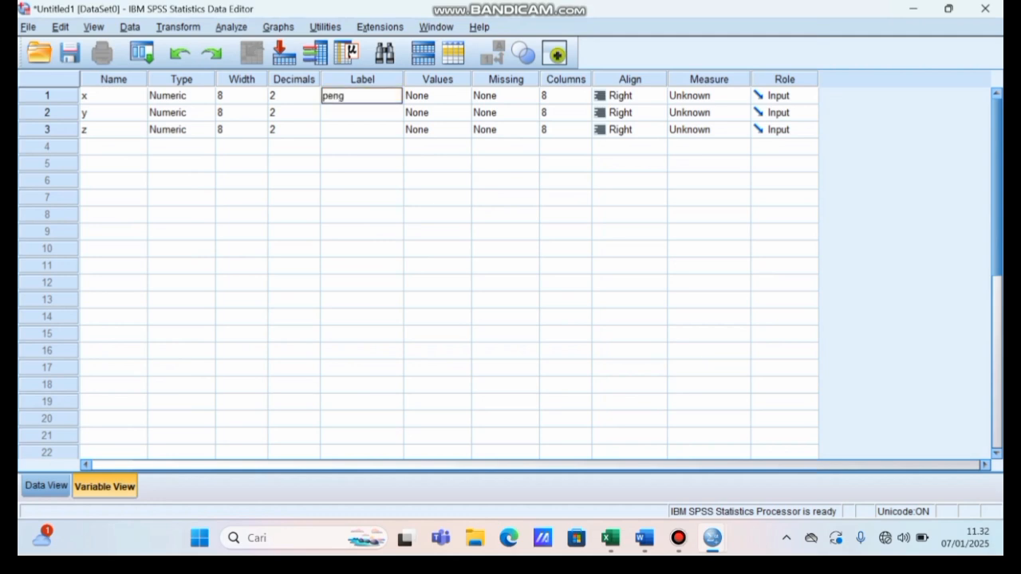
type("etahuan")
key("Return")
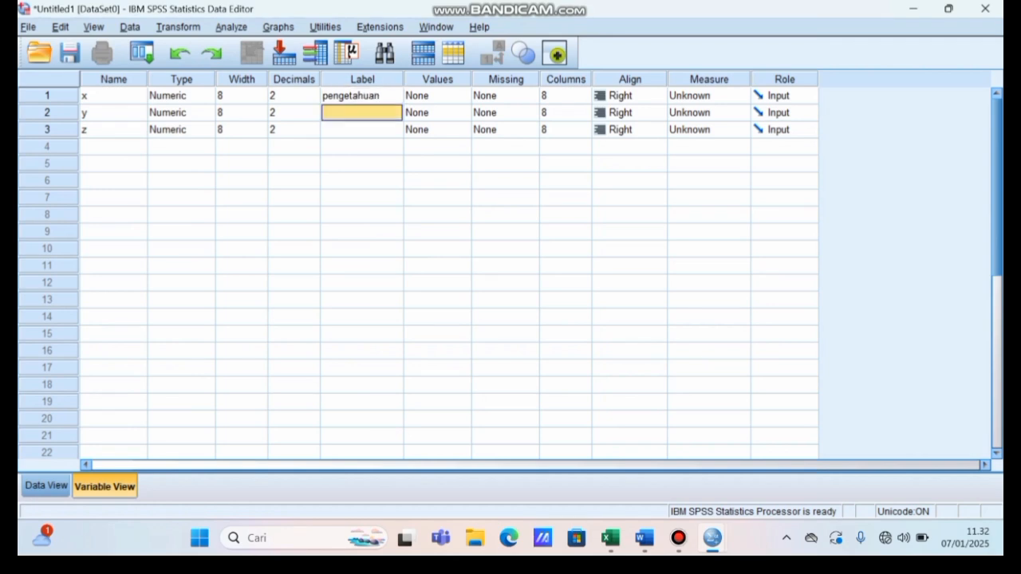
type("pred")
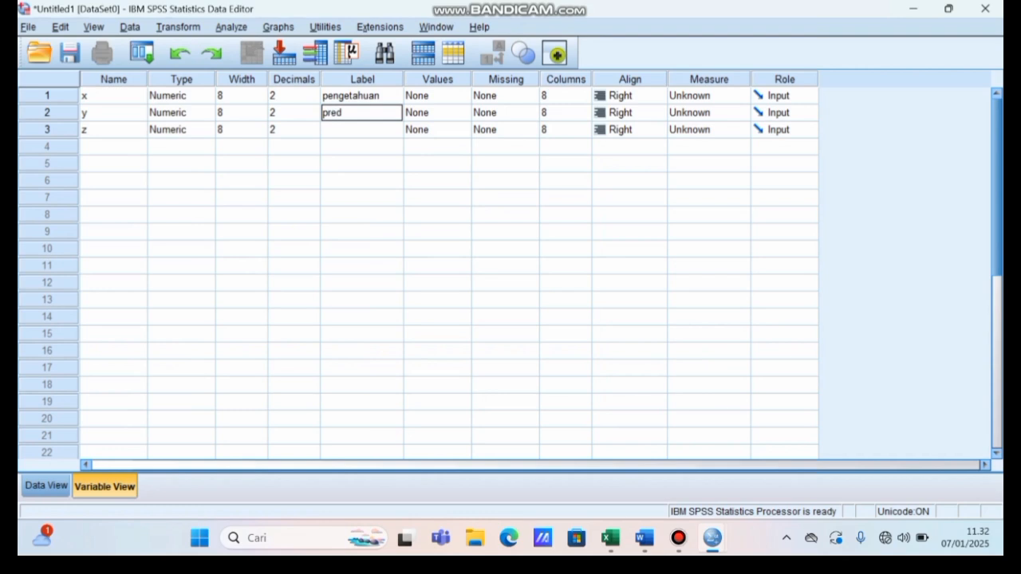
type("ikat")
key("Return")
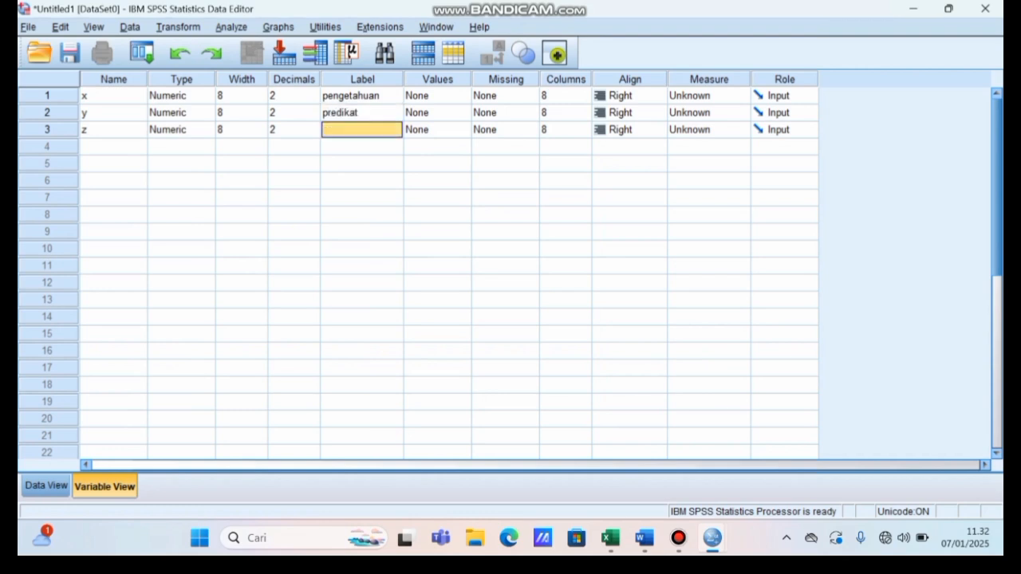
type("perilaku")
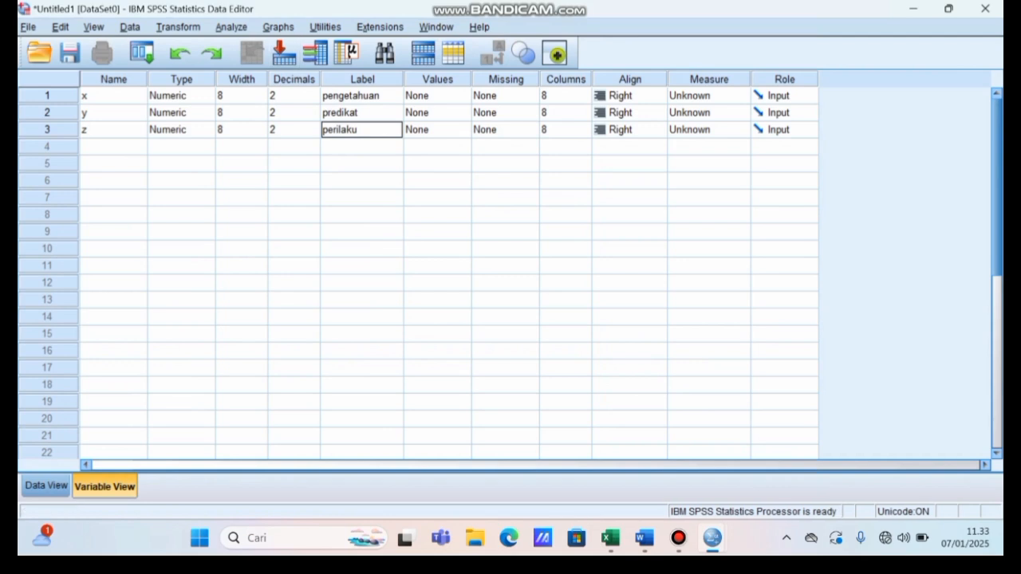
Step: Set the decimals of variables x, y and z to 0 and return to the data view
left_click(291, 95)
left_click(287, 96)
key("BackSpace")
type("0")
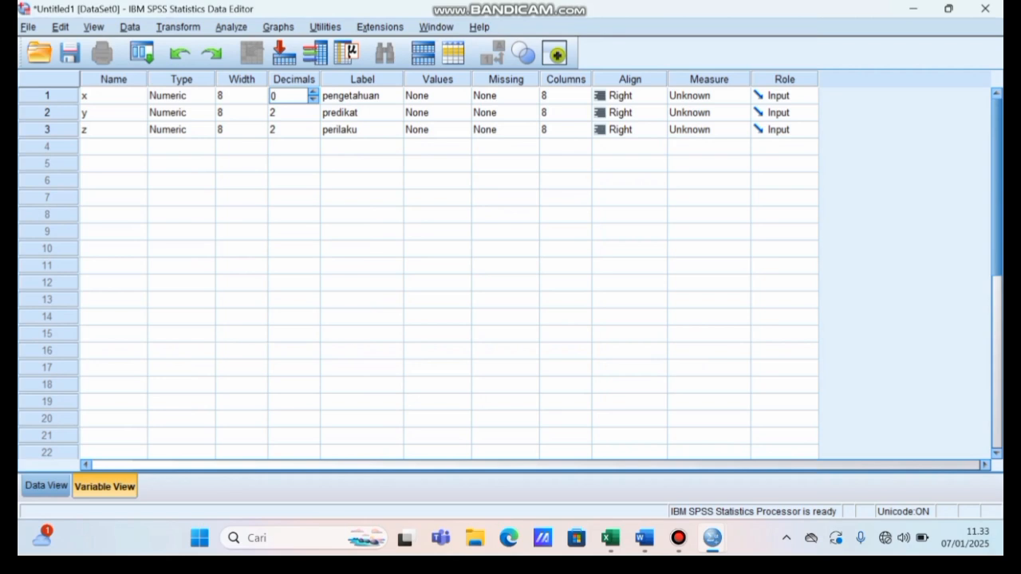
key("Return")
key("BackSpace")
type("0")
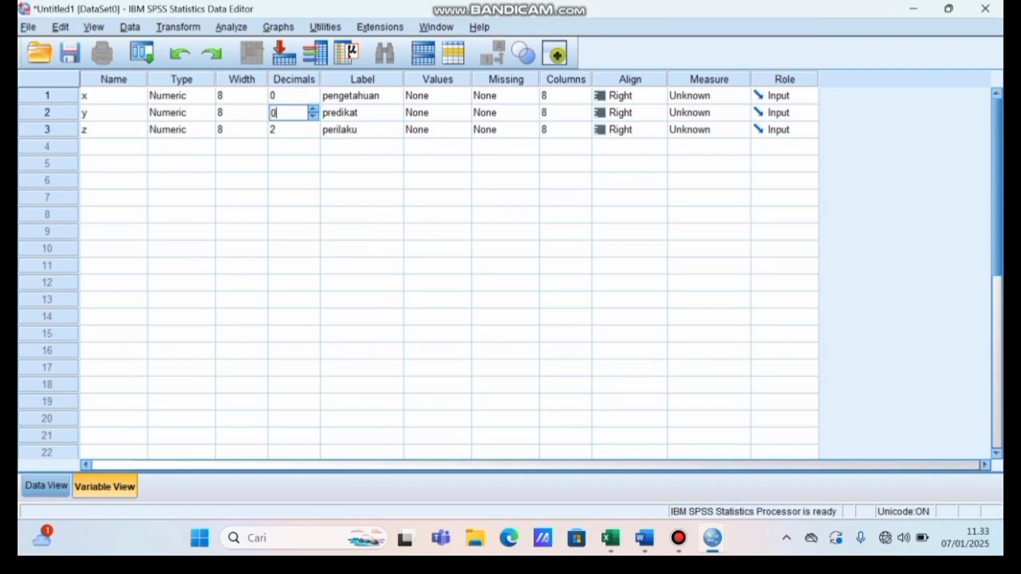
key("Return")
key("BackSpace")
type("0")
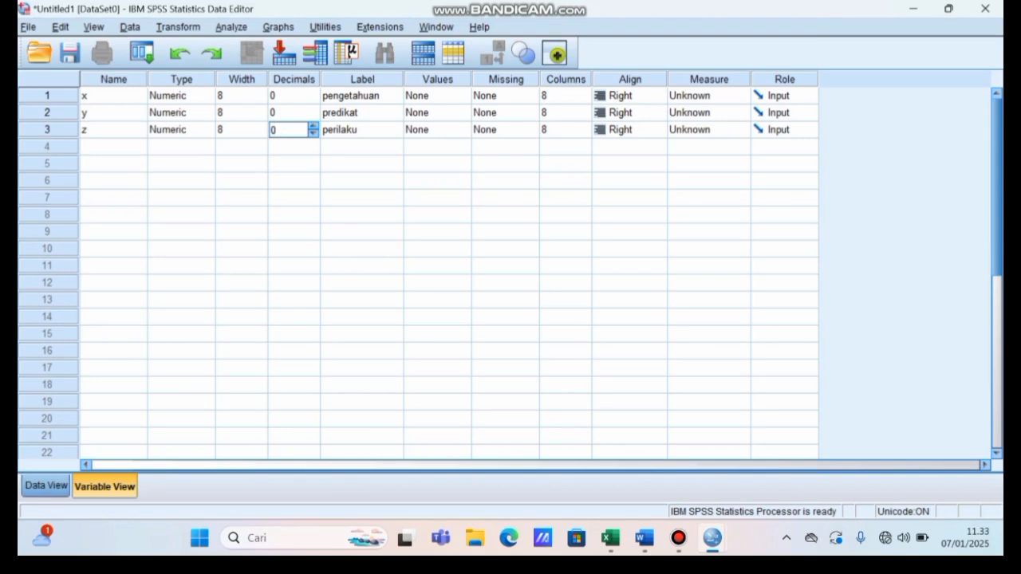
left_click(47, 485)
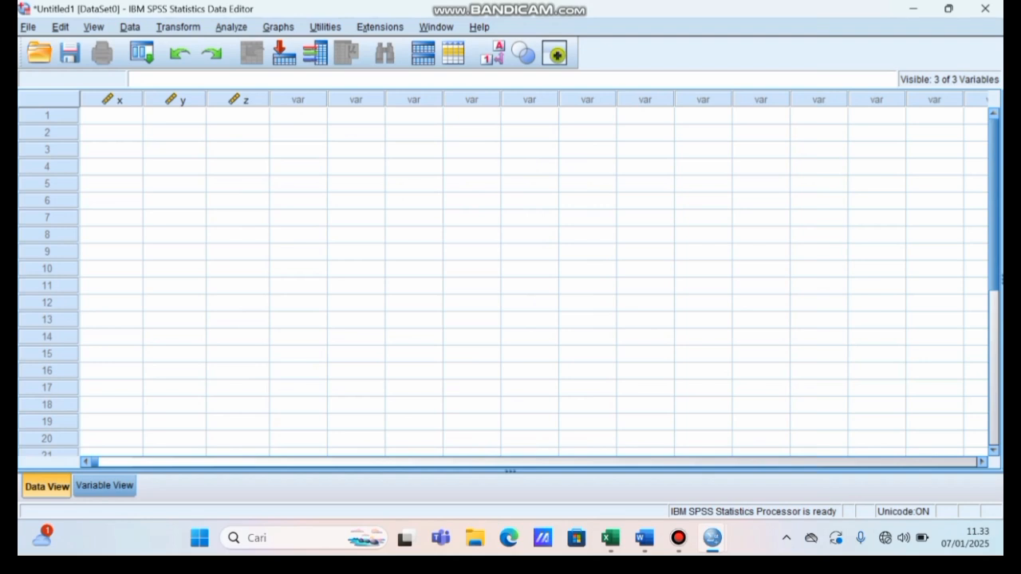
Step: Switch to the DATA SPSS workbook in Excel and copy the Pengetahuan, Predikat and Perilaku values in B2:D21 without the headers
mouse_move(610, 537)
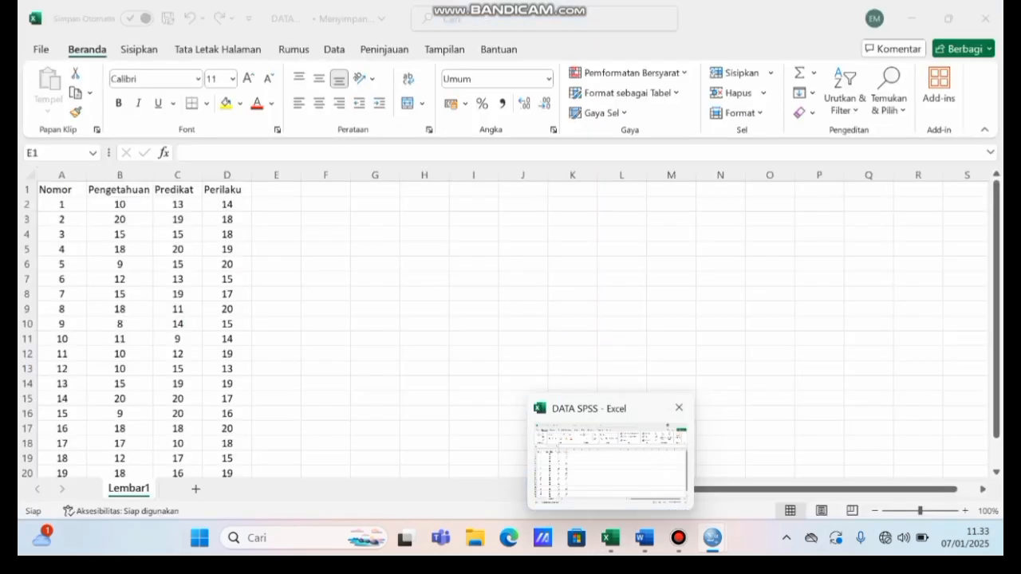
left_click(610, 464)
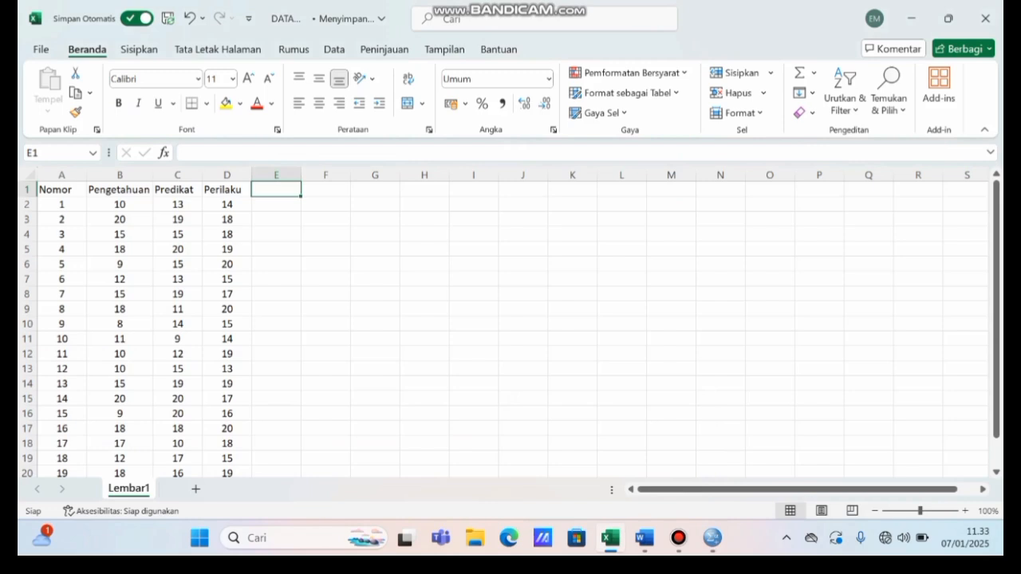
double_click(120, 204)
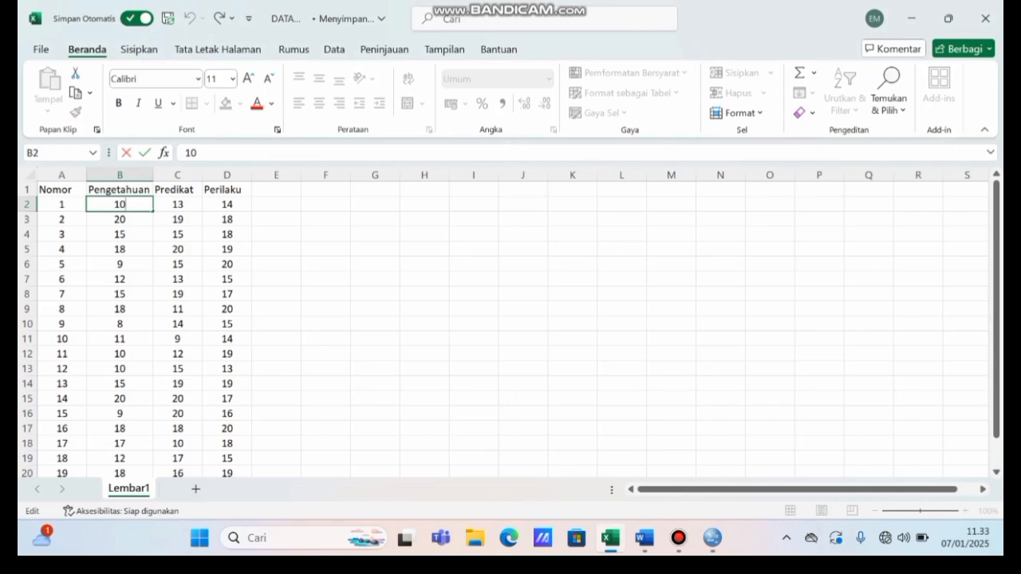
left_click(276, 189)
left_click_drag(120, 204, 239, 339)
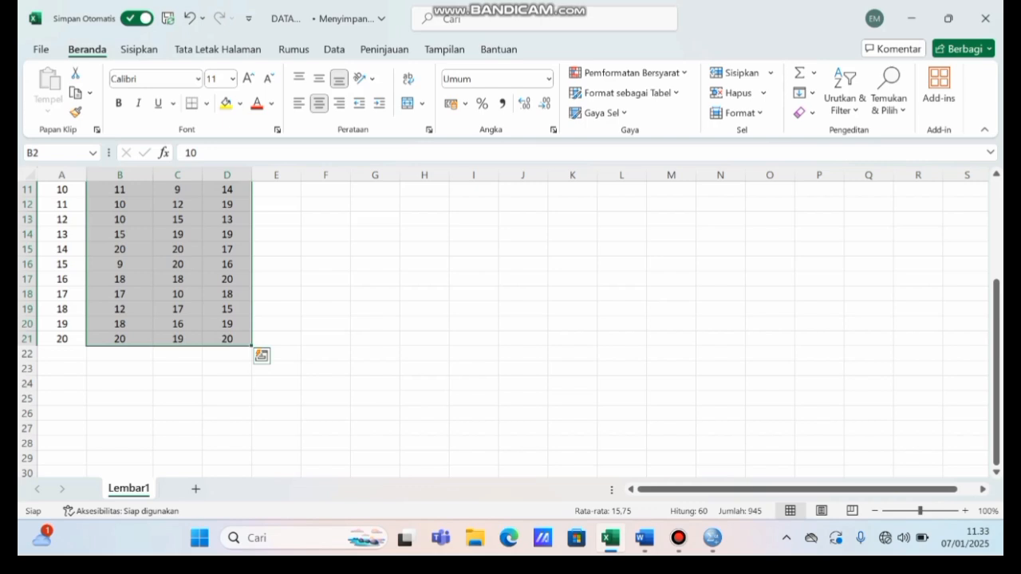
key("ctrl+c")
key("ctrl+q")
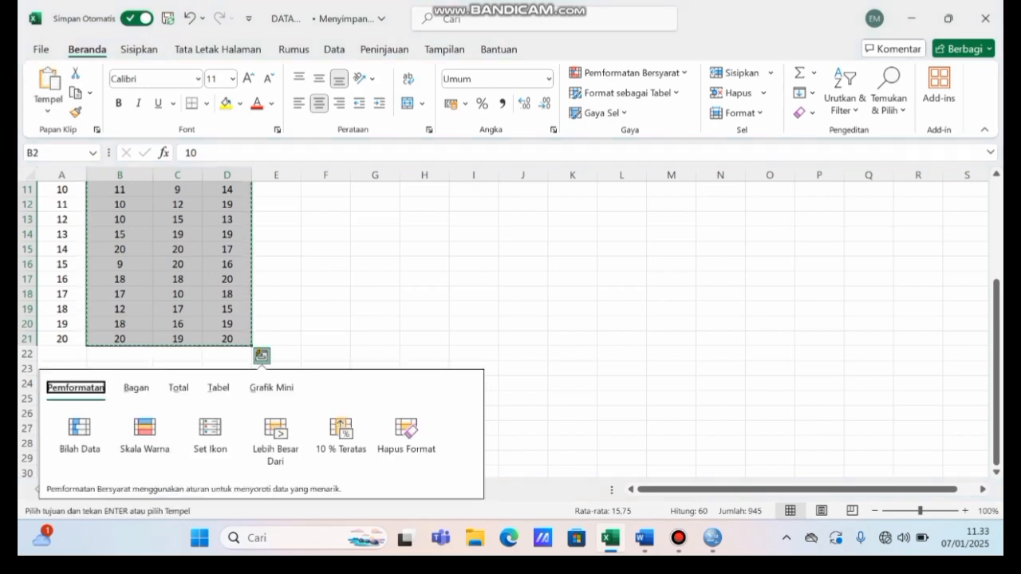
Step: Switch back to the SPSS Data Editor and paste the copied values starting at row 1 of variable x
mouse_move(712, 538)
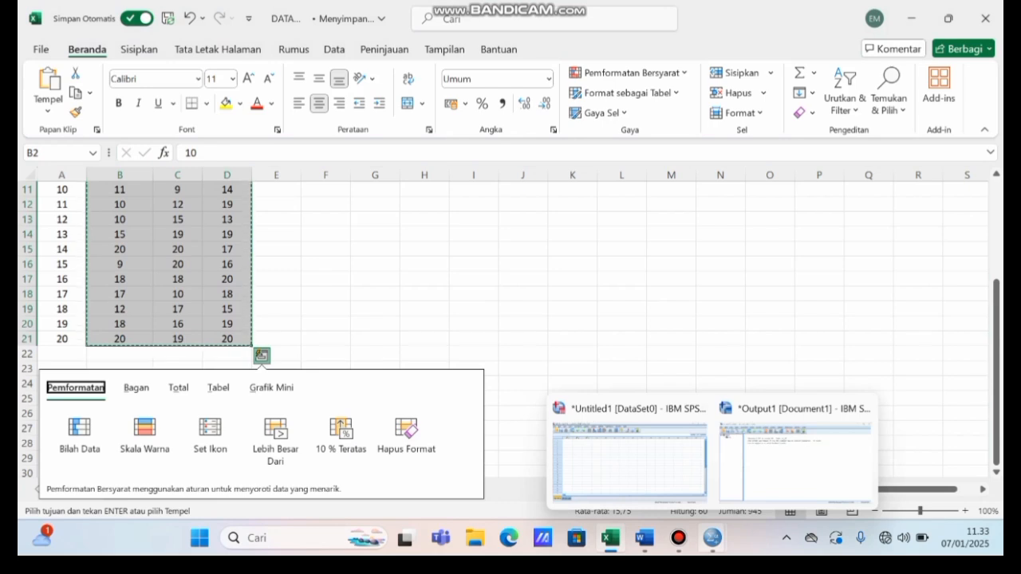
left_click(712, 538)
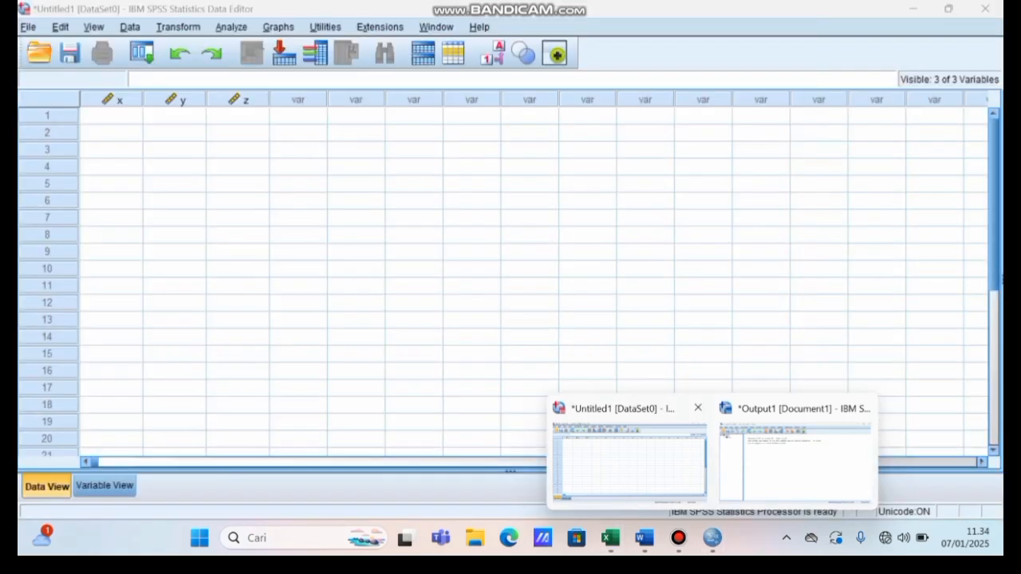
left_click(629, 462)
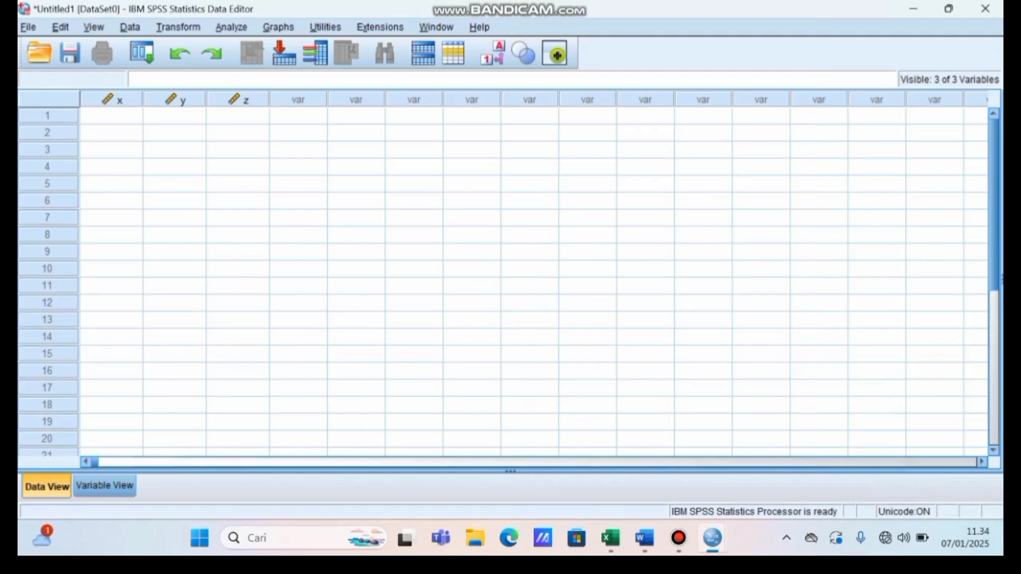
left_click(111, 115)
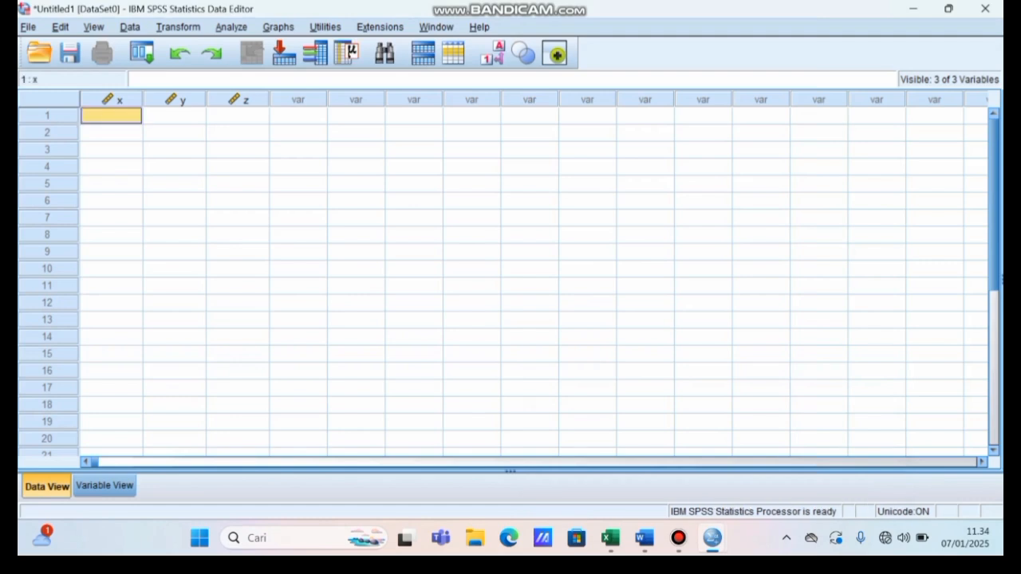
key("ctrl+v")
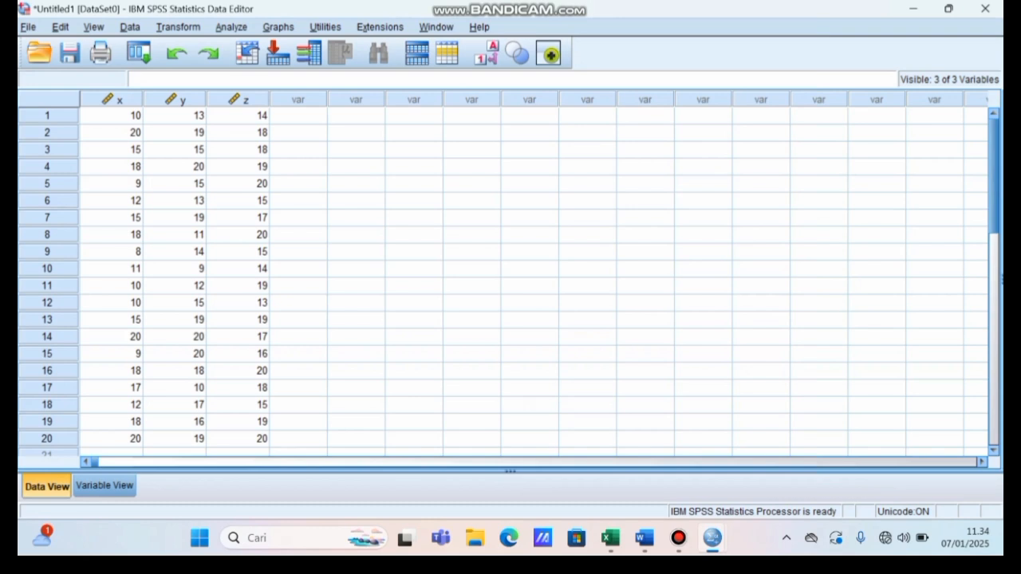
Step: Start a bivariate correlation analysis and add pengetahuan, predikat and perilaku as its variables
left_click(231, 27)
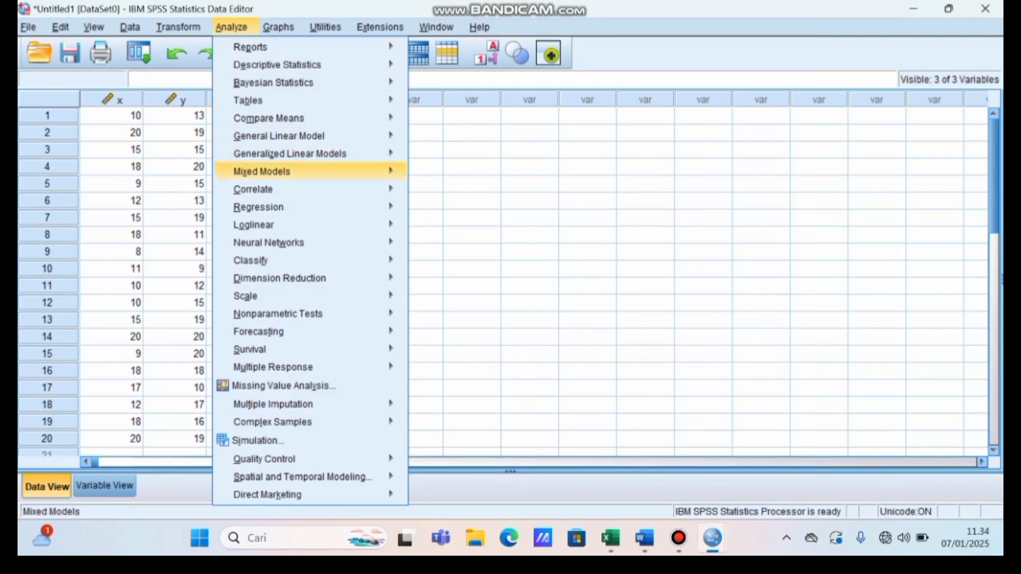
mouse_move(263, 189)
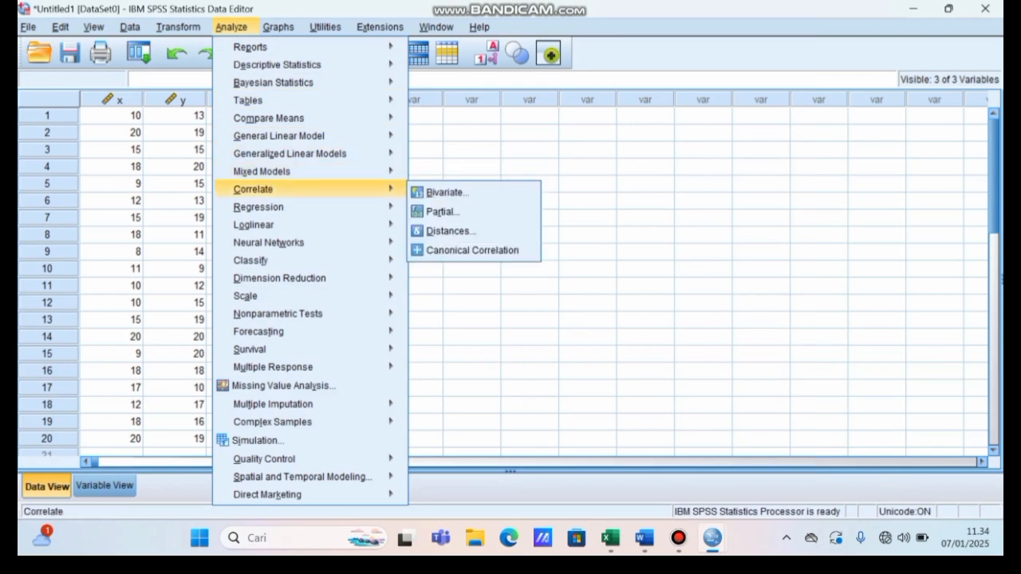
left_click(444, 193)
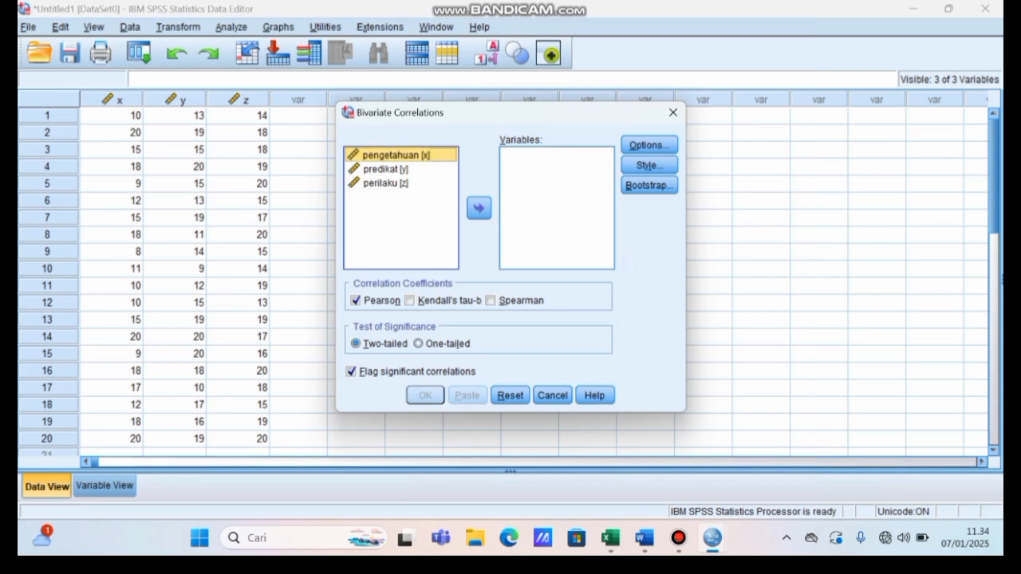
left_click(479, 208)
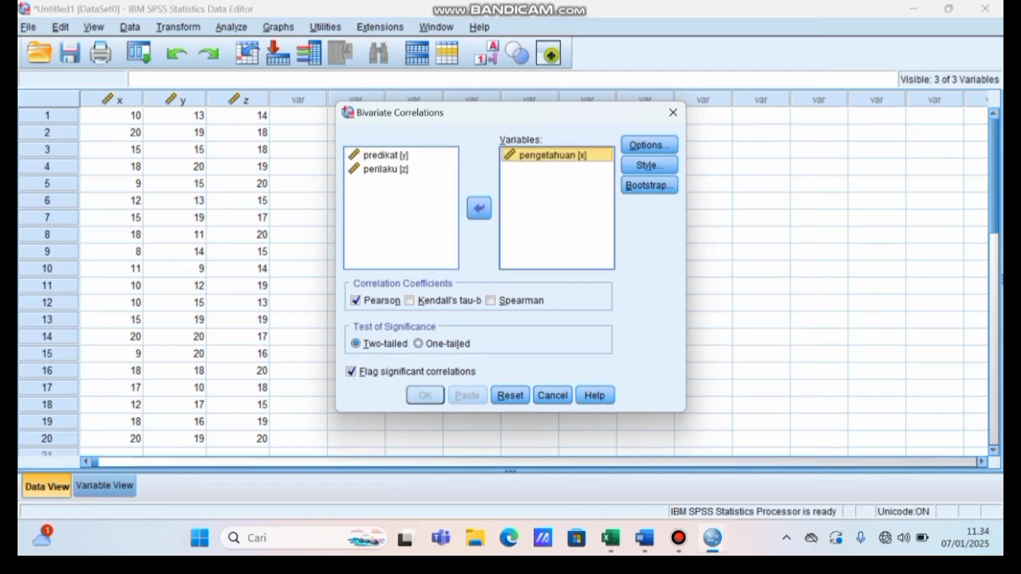
left_click(386, 156)
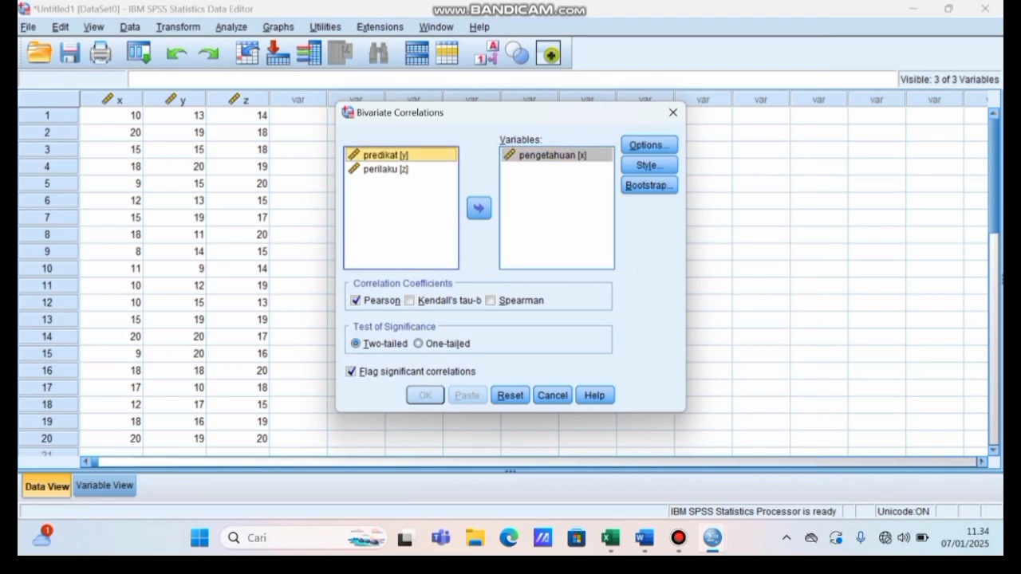
left_click(479, 208)
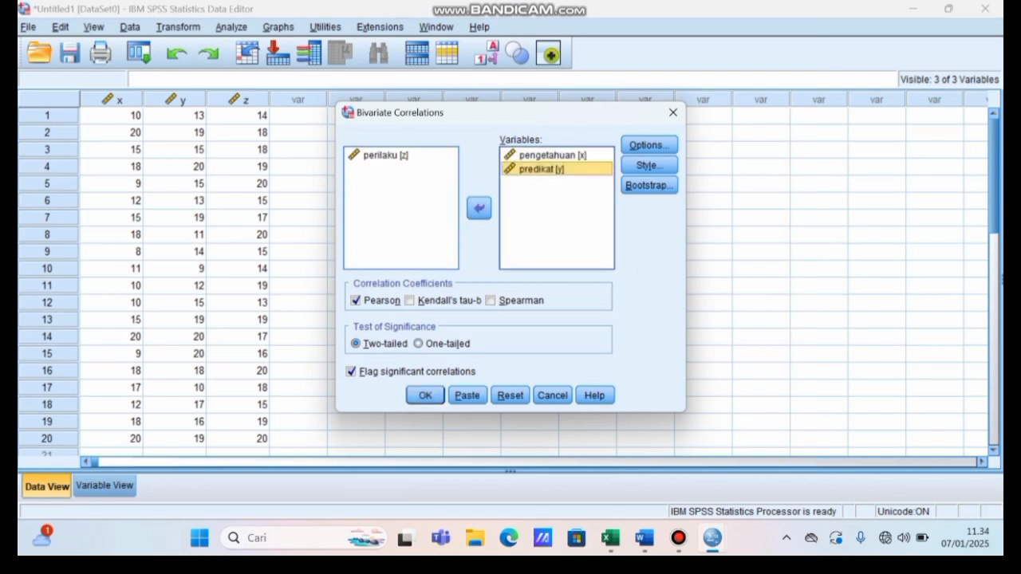
left_click(386, 156)
left_click(479, 208)
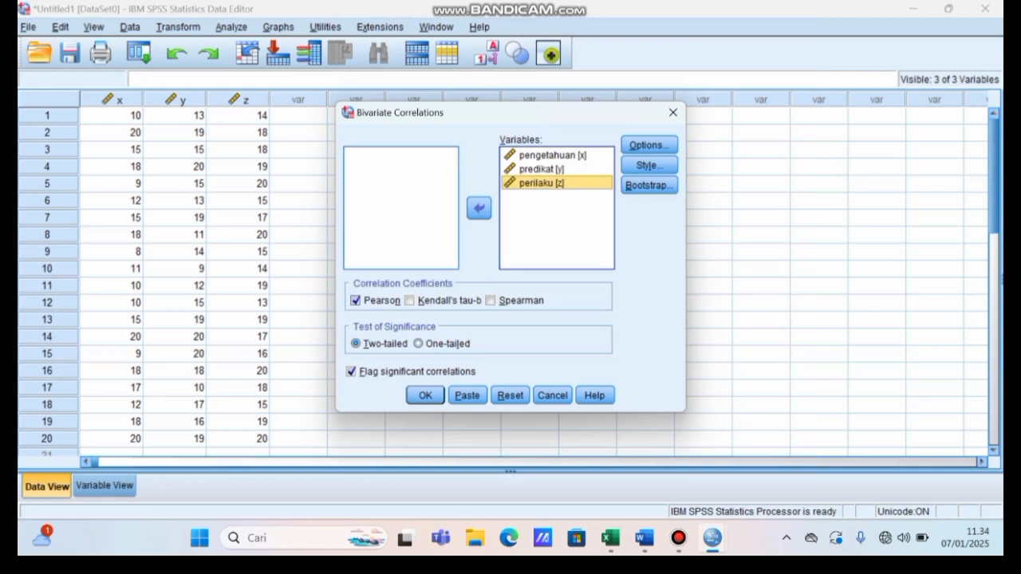
Step: Run the bivariate correlation with the Pearson coefficient selected
left_click(356, 301)
left_click(355, 300)
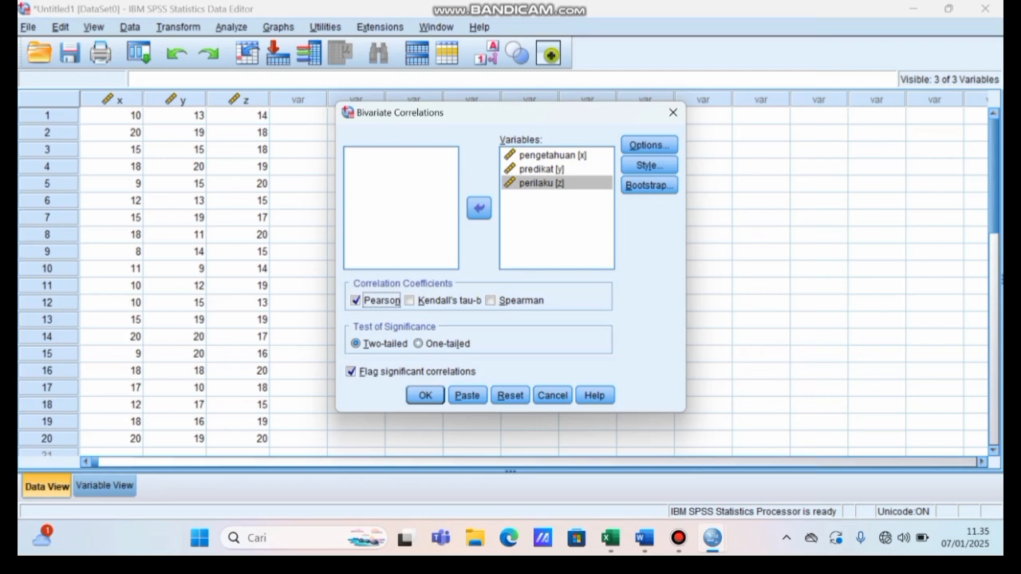
key("Return")
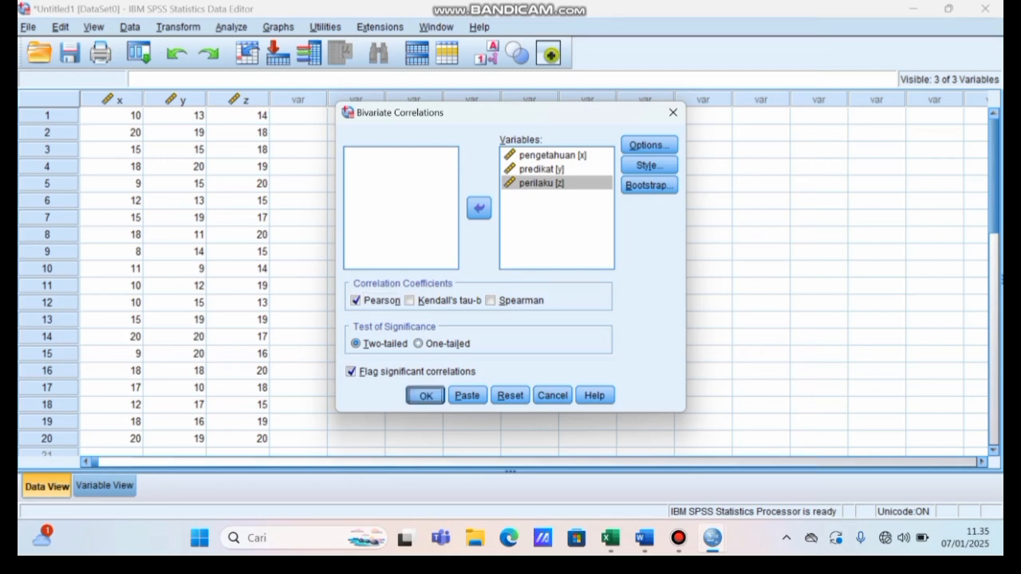